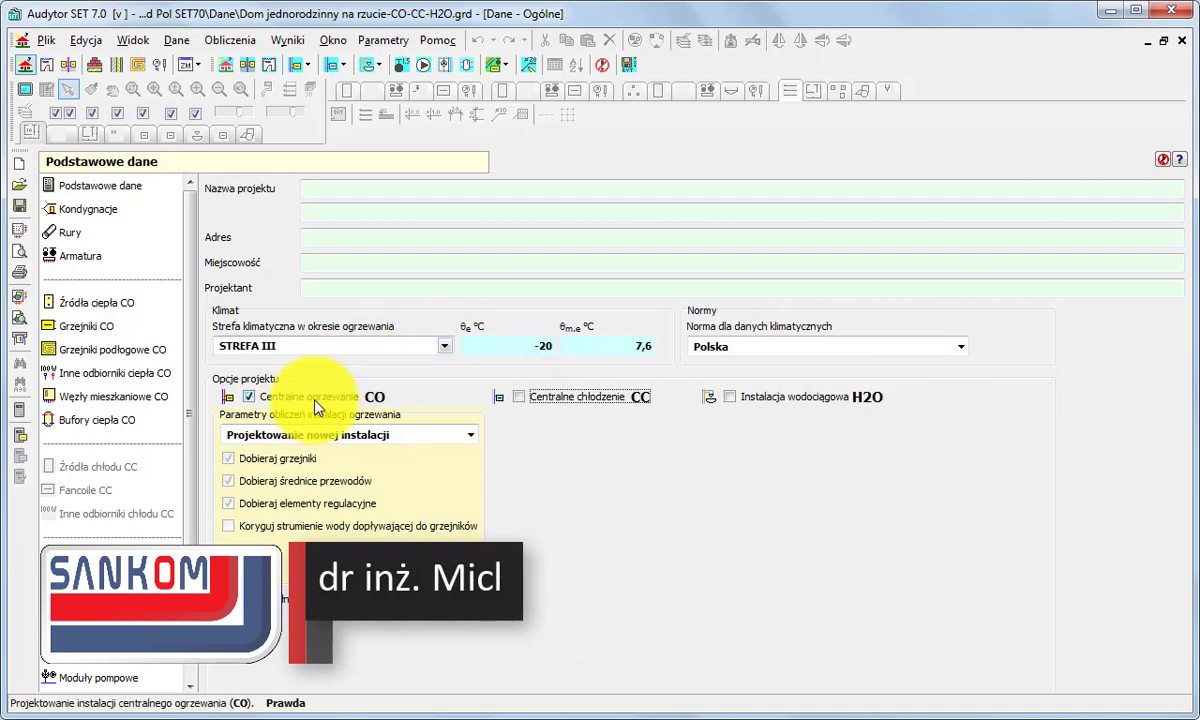
Enable the 'Centralne chłodzenie' and 'Instalacja wodociągowa' installations on the Dane – Ogólne form.
click(529, 398)
click(760, 399)
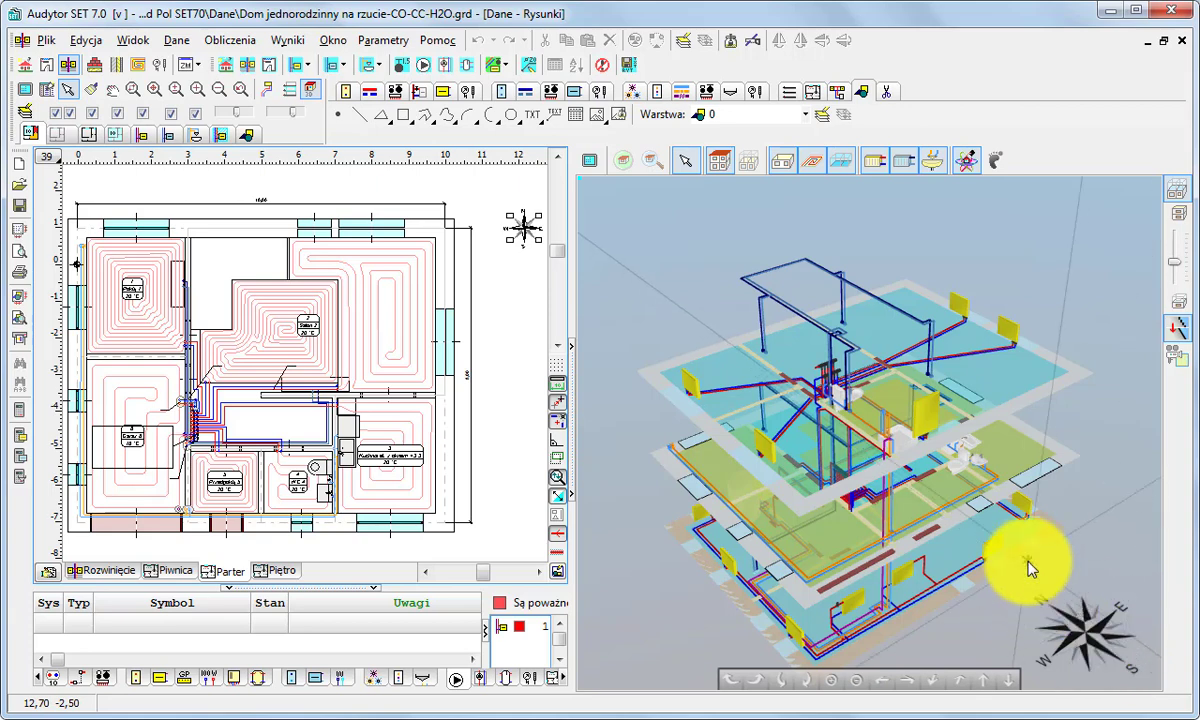
Show only the H2O installation, greying inactive layers and hiding upper-floor outlines and heating elements.
click(199, 140)
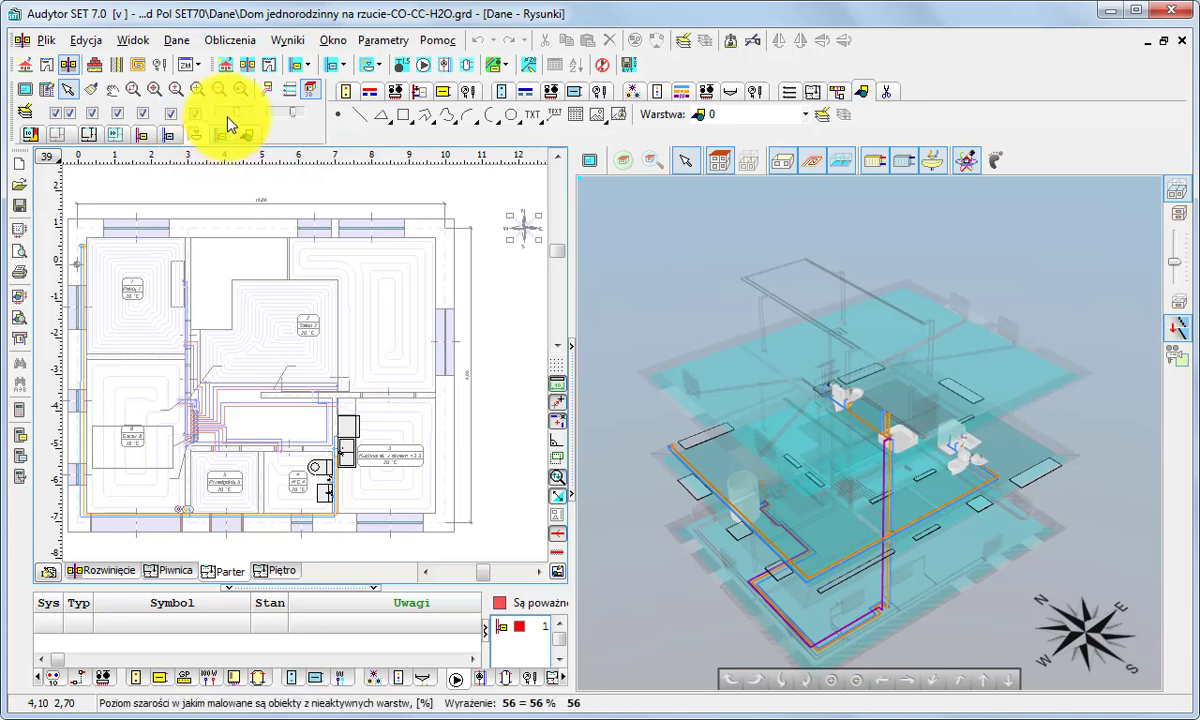
click(240, 114)
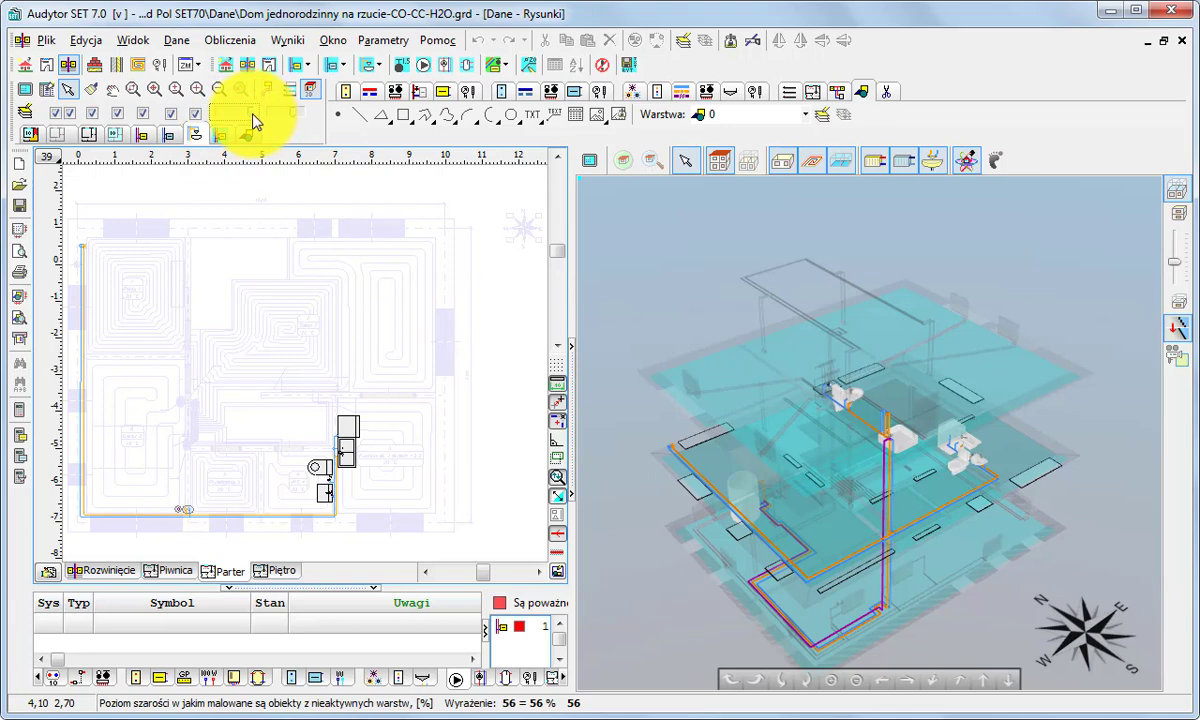
click(253, 118)
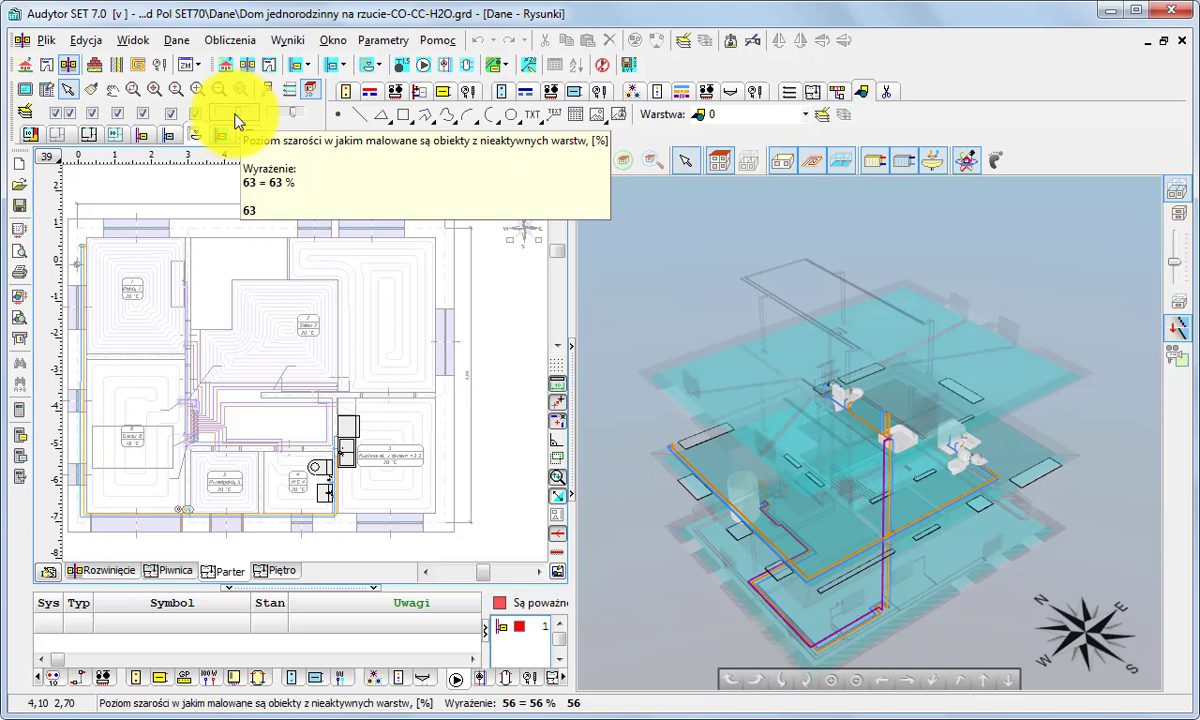
click(172, 114)
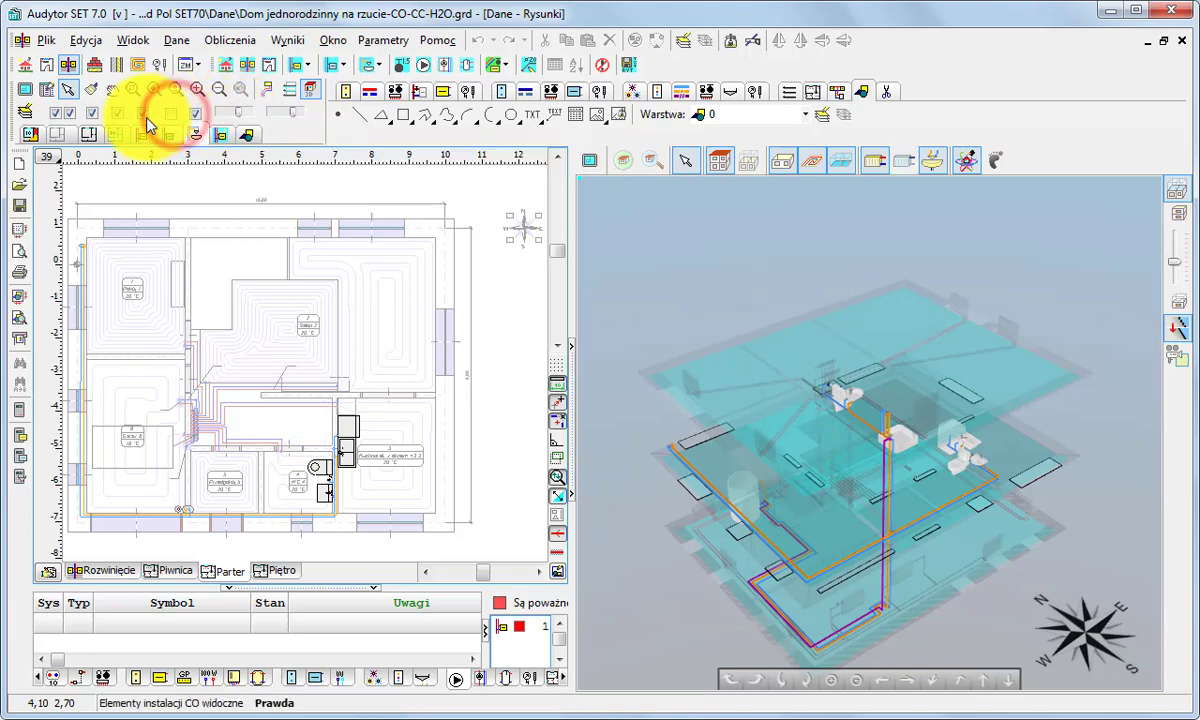
click(147, 116)
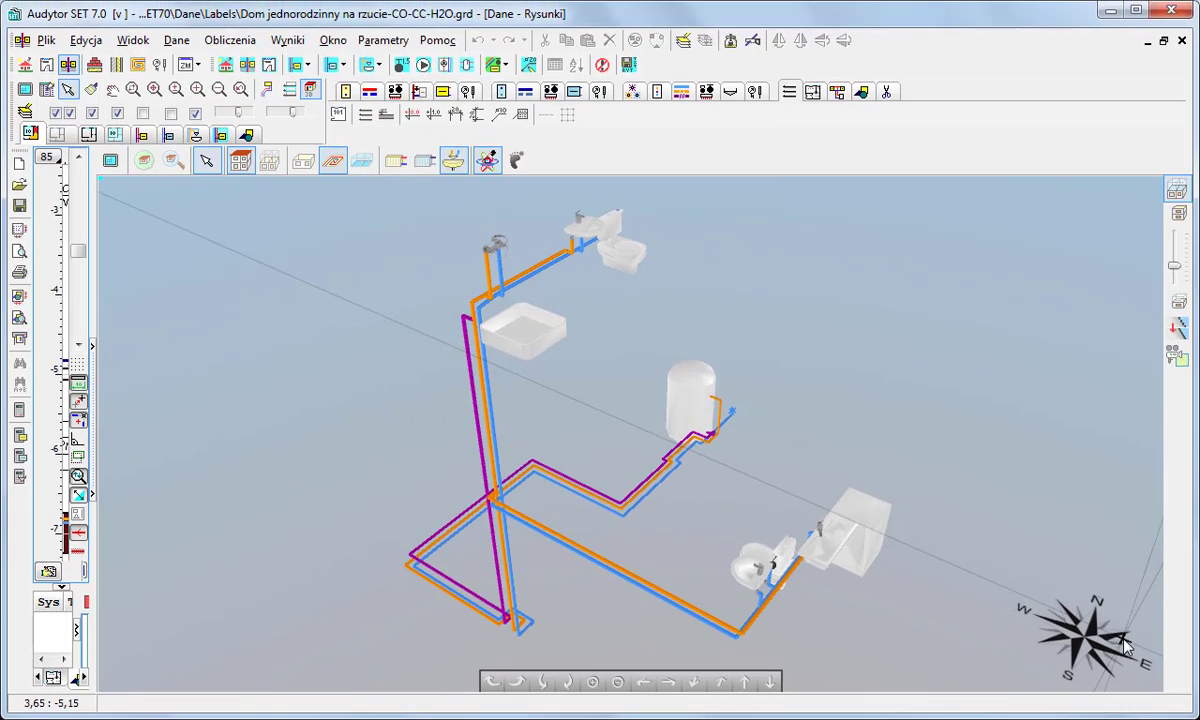
Orbit the 3D pipe model and show only the current storey's pipes in colour.
mouse_move(988, 444)
middle_down()
mouse_move(933, 437)
mouse_move(988, 442)
middle_up()
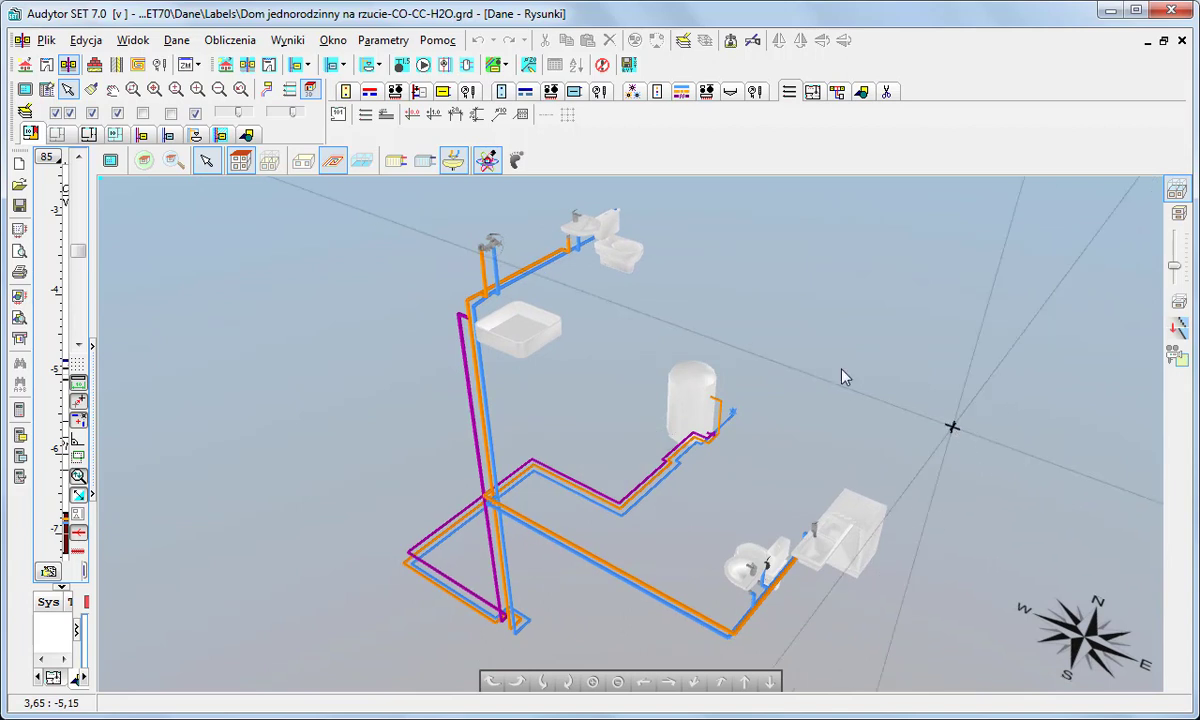
click(268, 161)
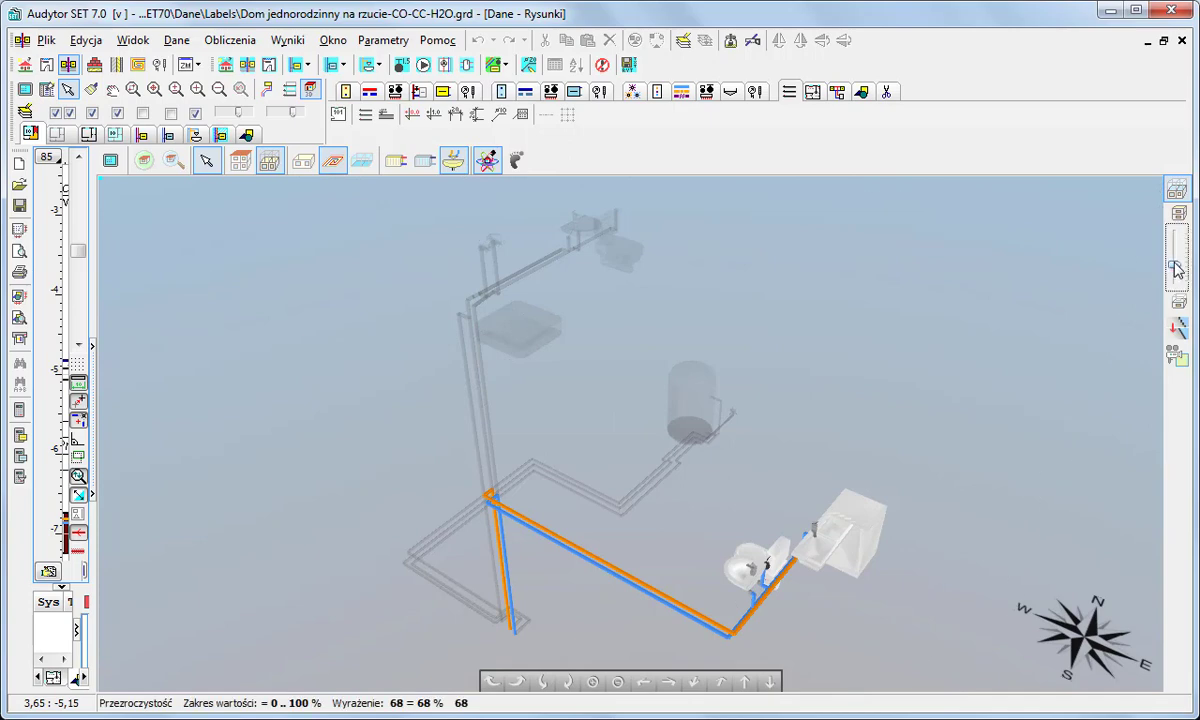
Hide the grey building context and add walls, windows, doors and room zones to the 3D view.
click(1175, 190)
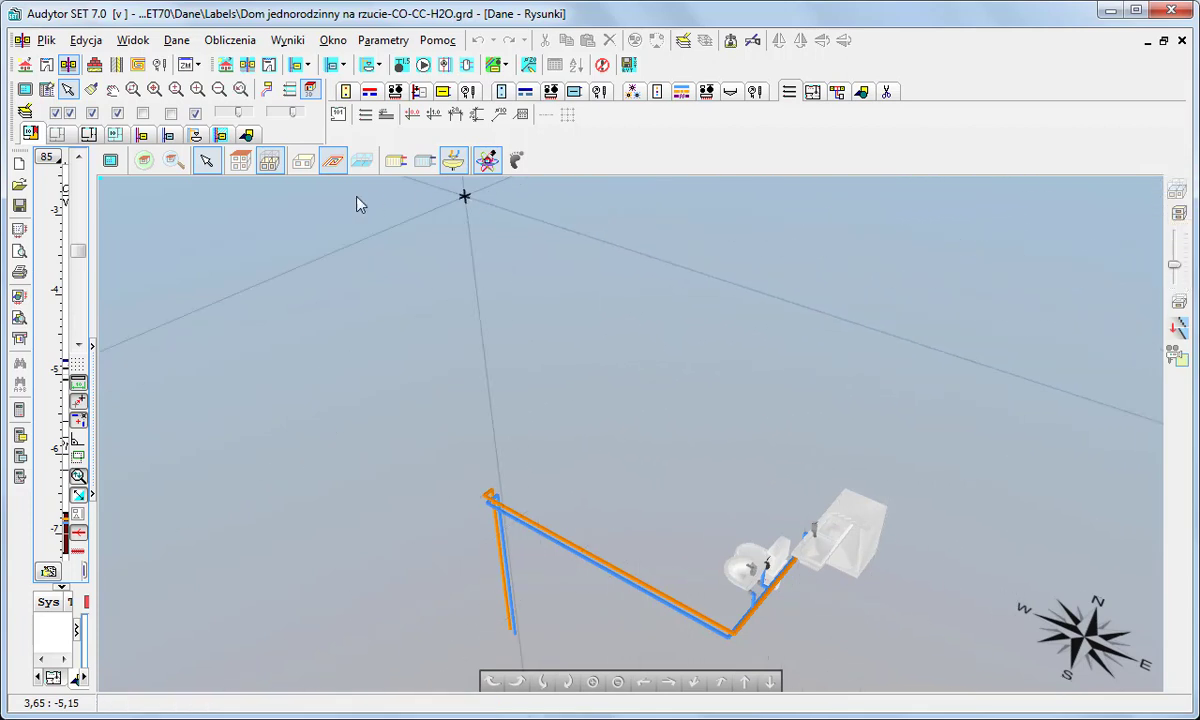
click(304, 164)
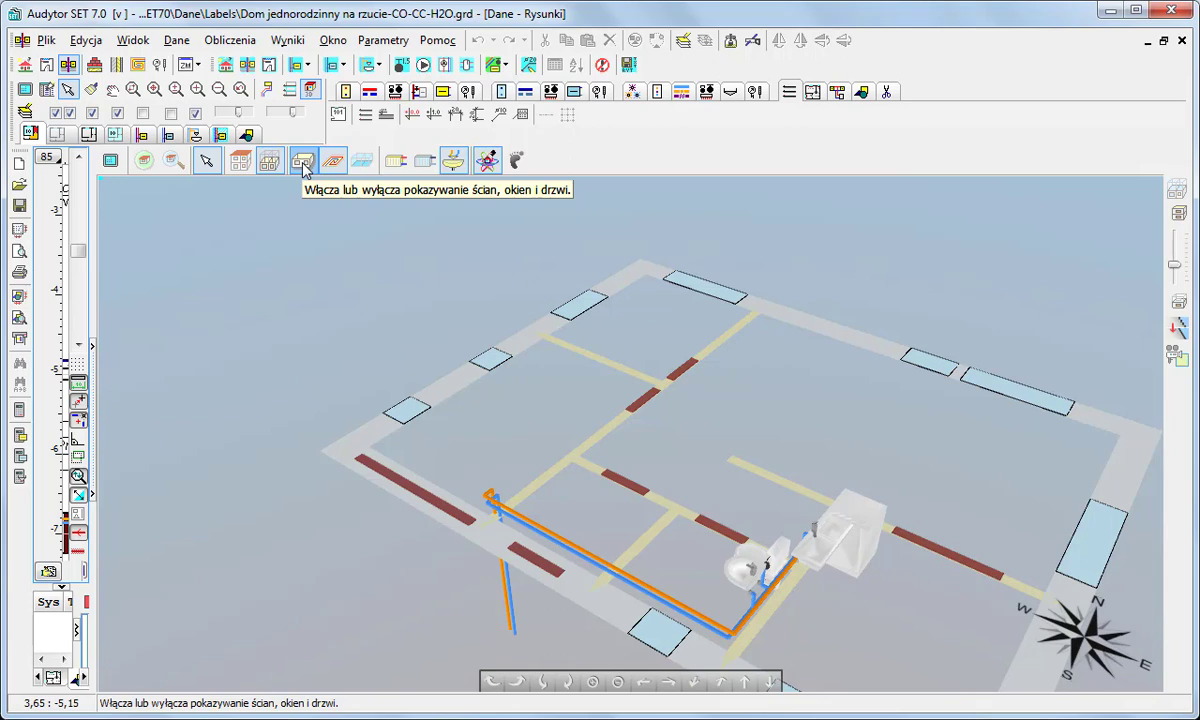
click(362, 163)
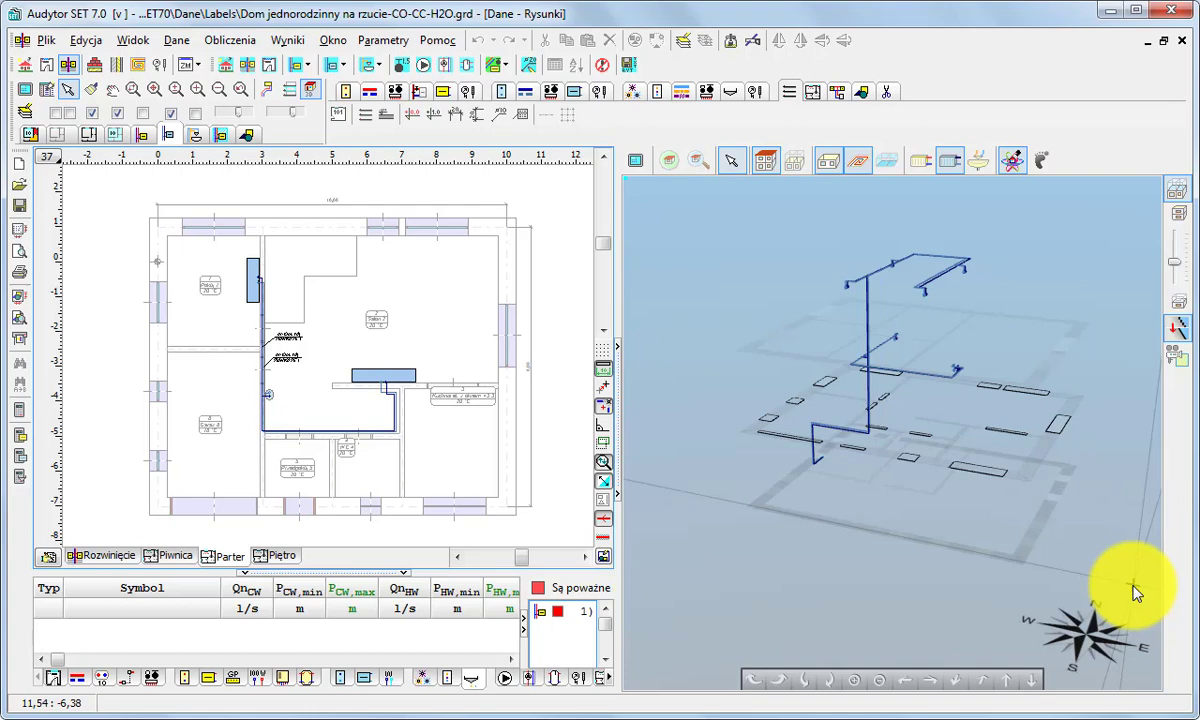
Orbit the 3D pipe model to view it from two further angles.
mouse_move(1135, 594)
mouse_down()
mouse_move(915, 592)
mouse_move(929, 592)
mouse_up()
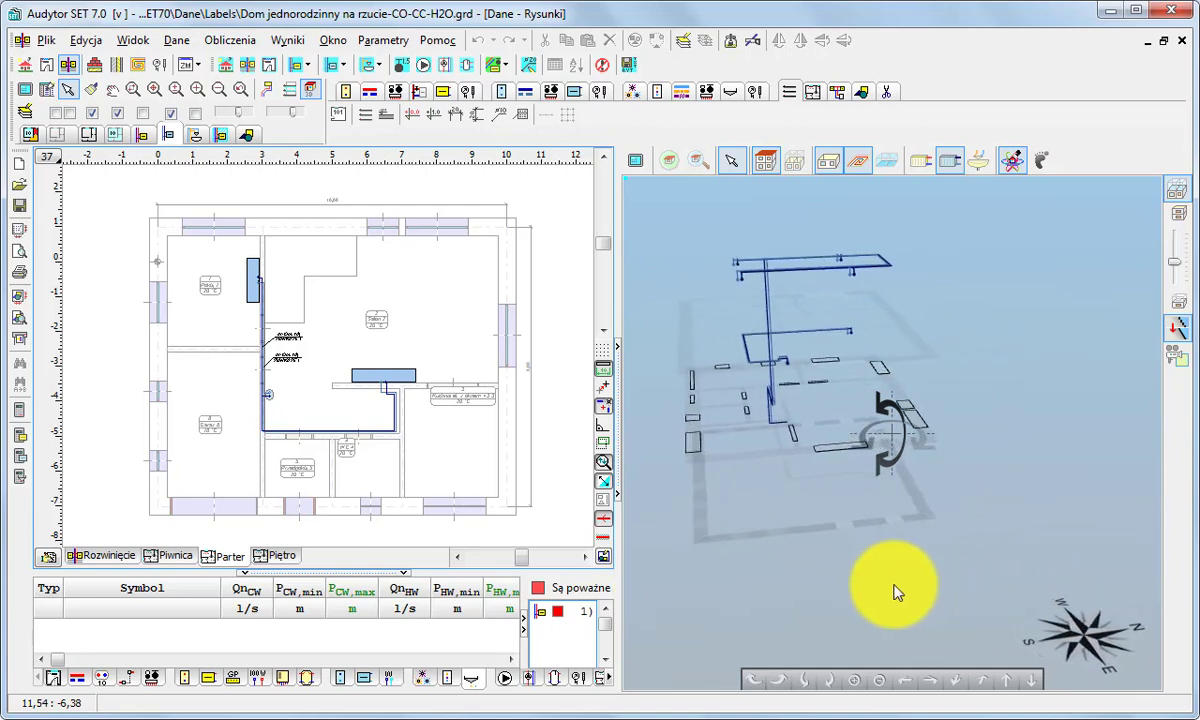
drag(913, 592, 847, 592)
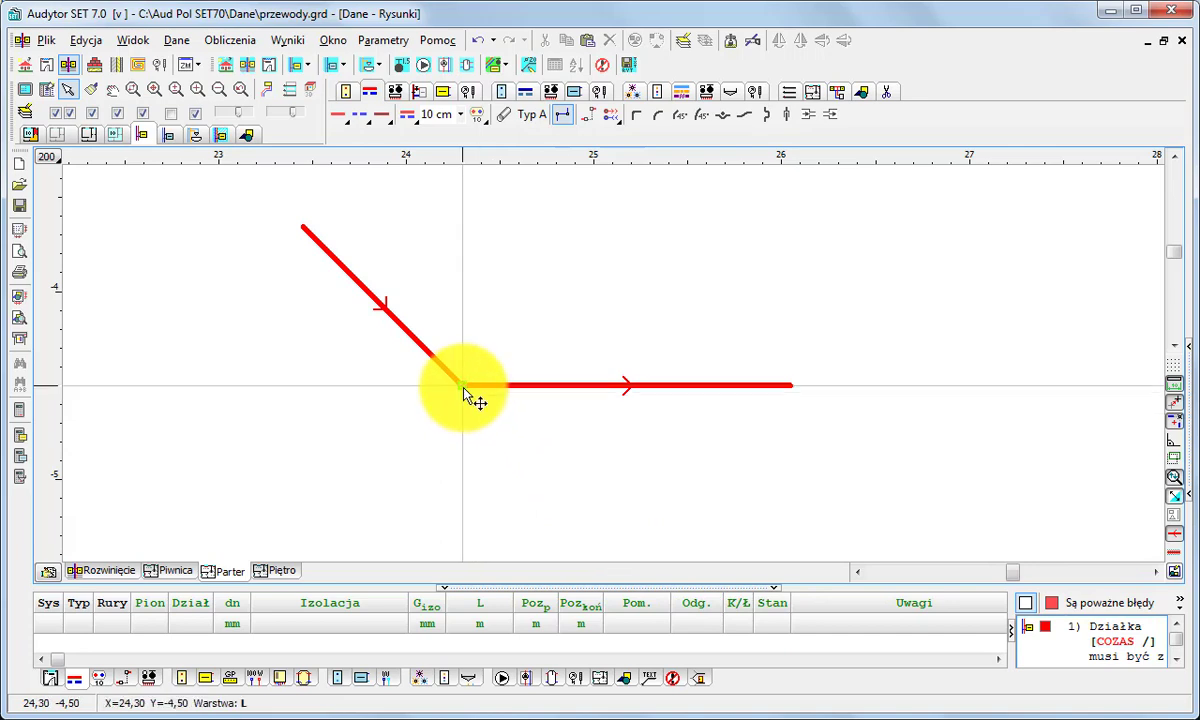
Move the pipe junction left to make the sloped pipe vertical, shortening the horizontal pipe to 1,78.
drag(464, 388, 306, 387)
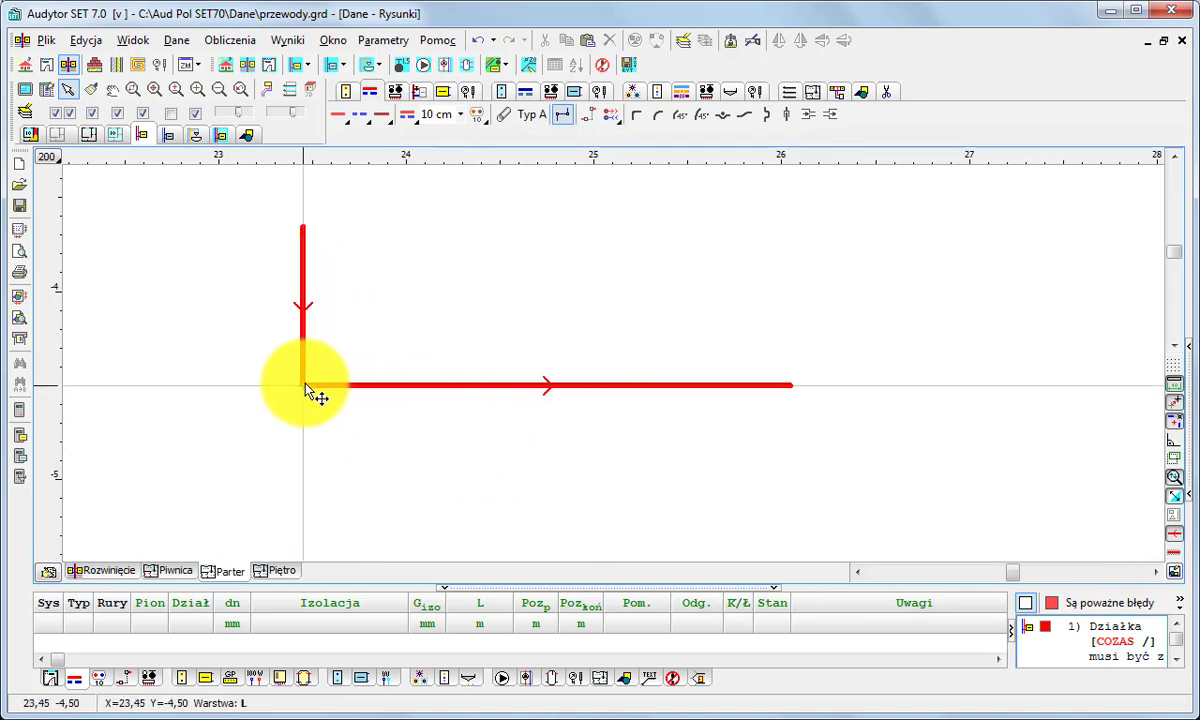
drag(306, 388, 303, 386)
click(361, 388)
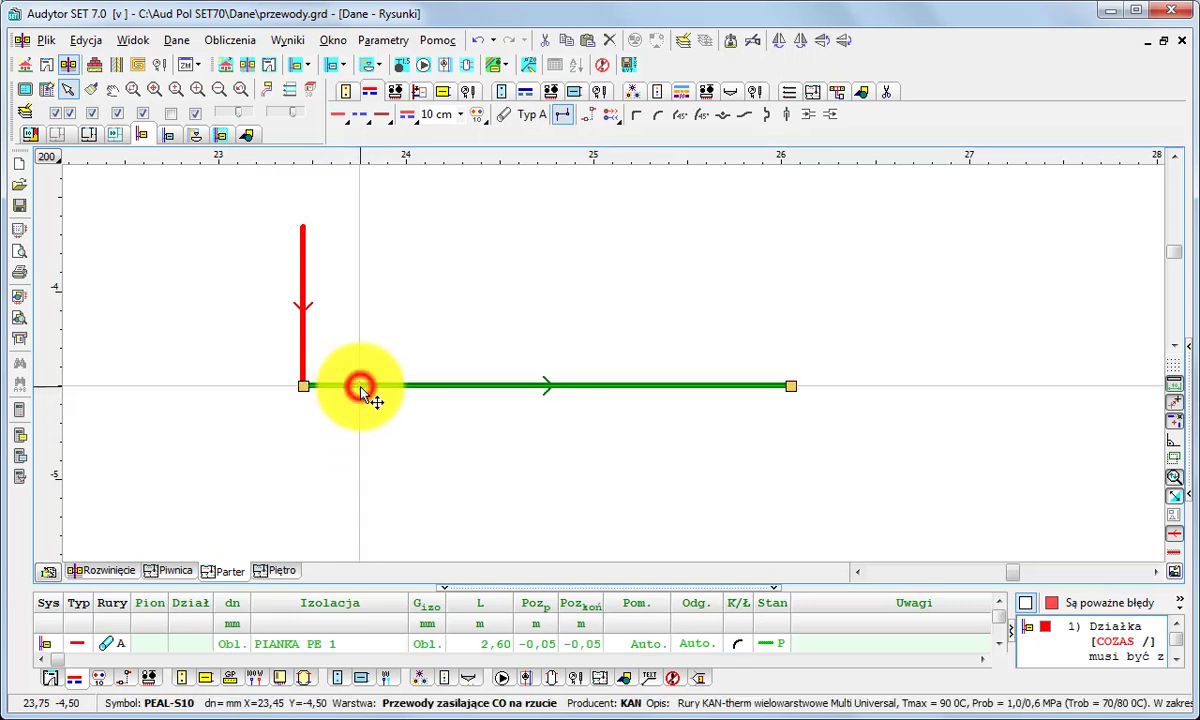
click(304, 386)
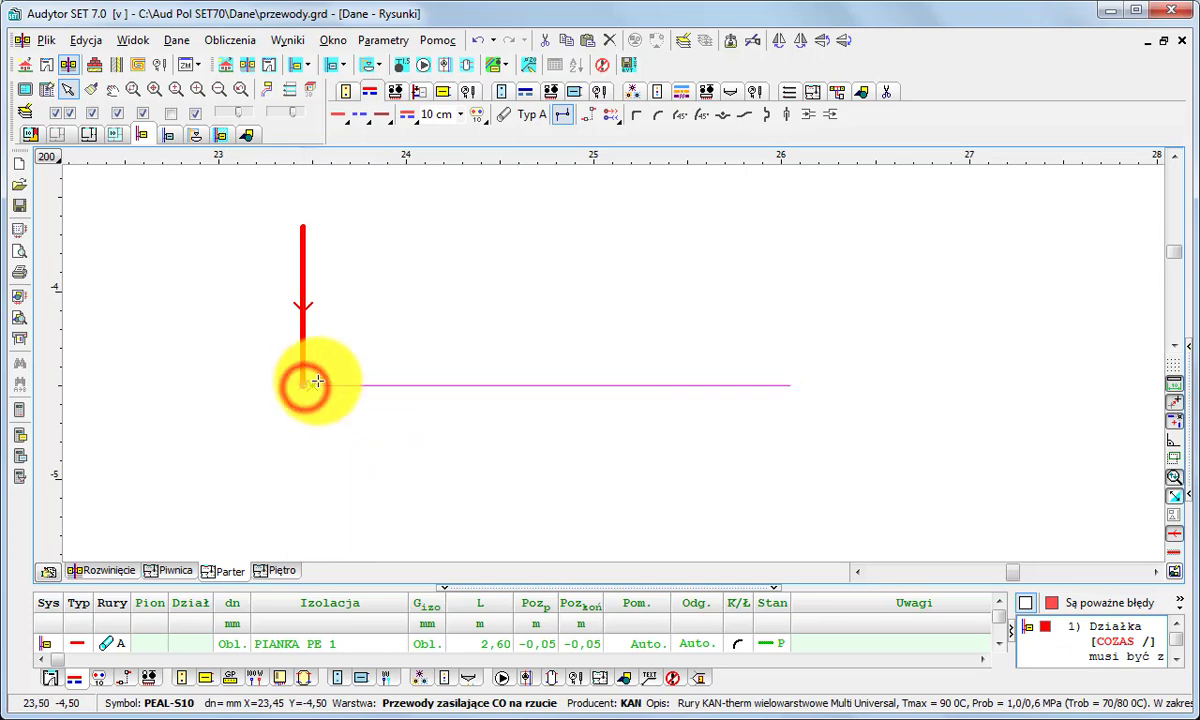
click(463, 329)
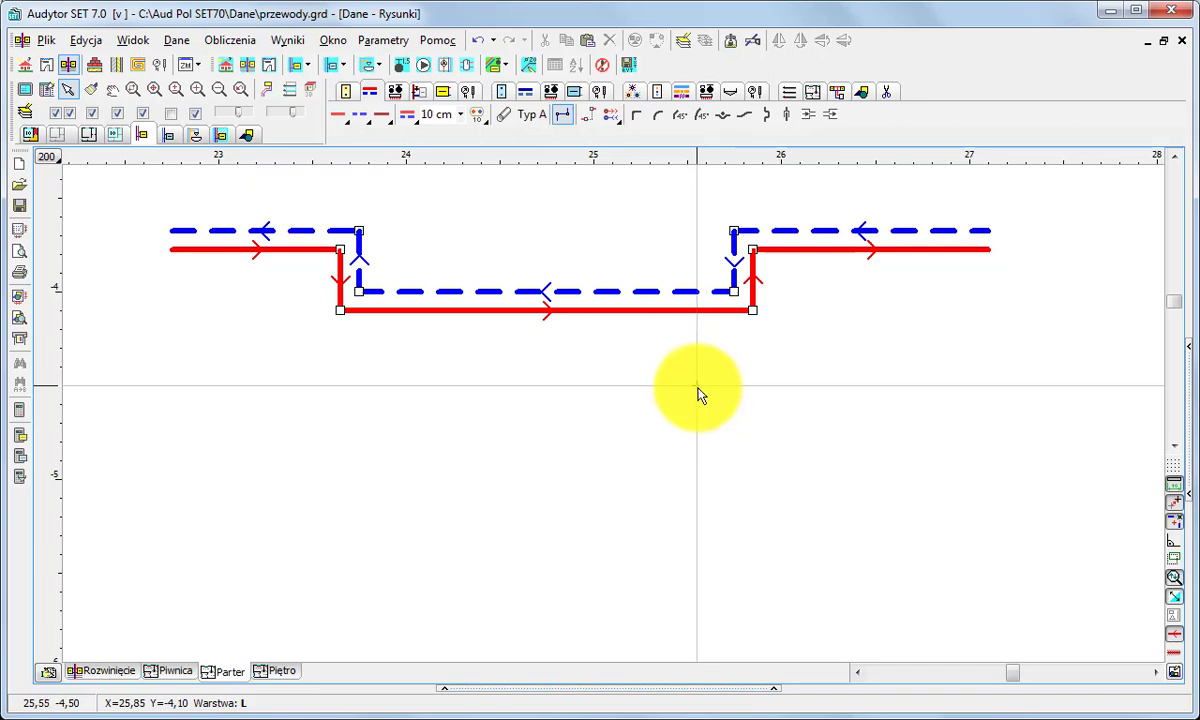
Select the lower supply and return pipe corners and drag the run down so the risers slant.
click(352, 294)
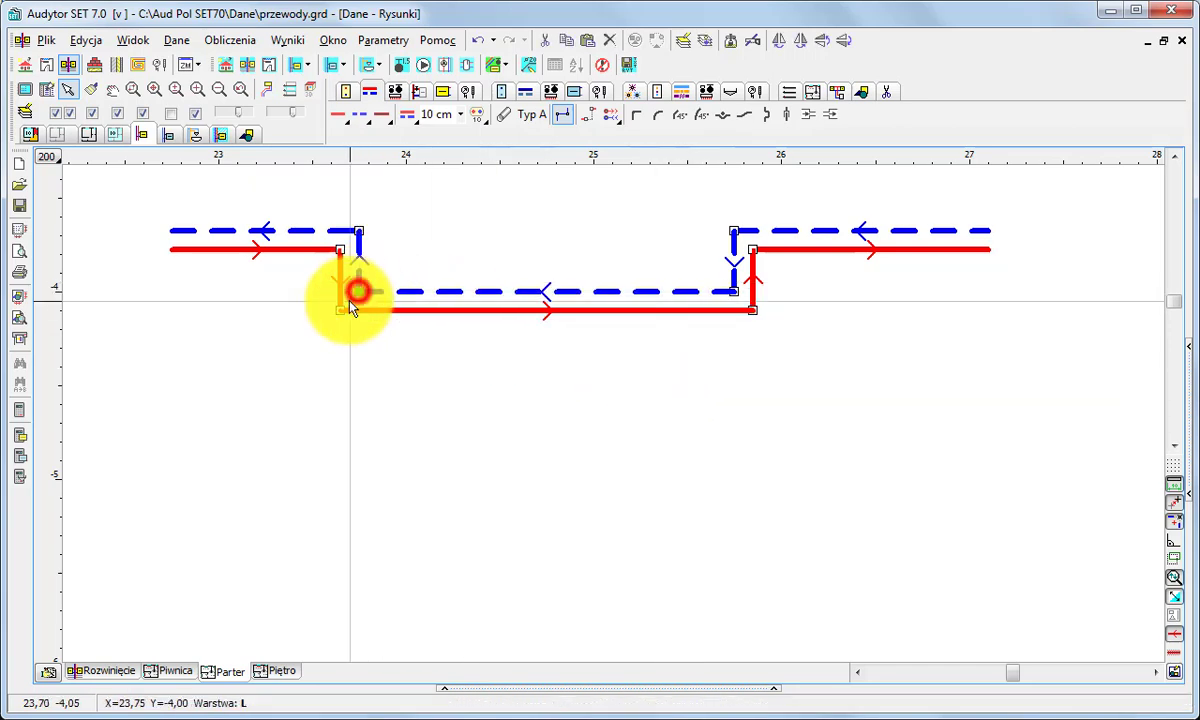
click(340, 310)
click(734, 290)
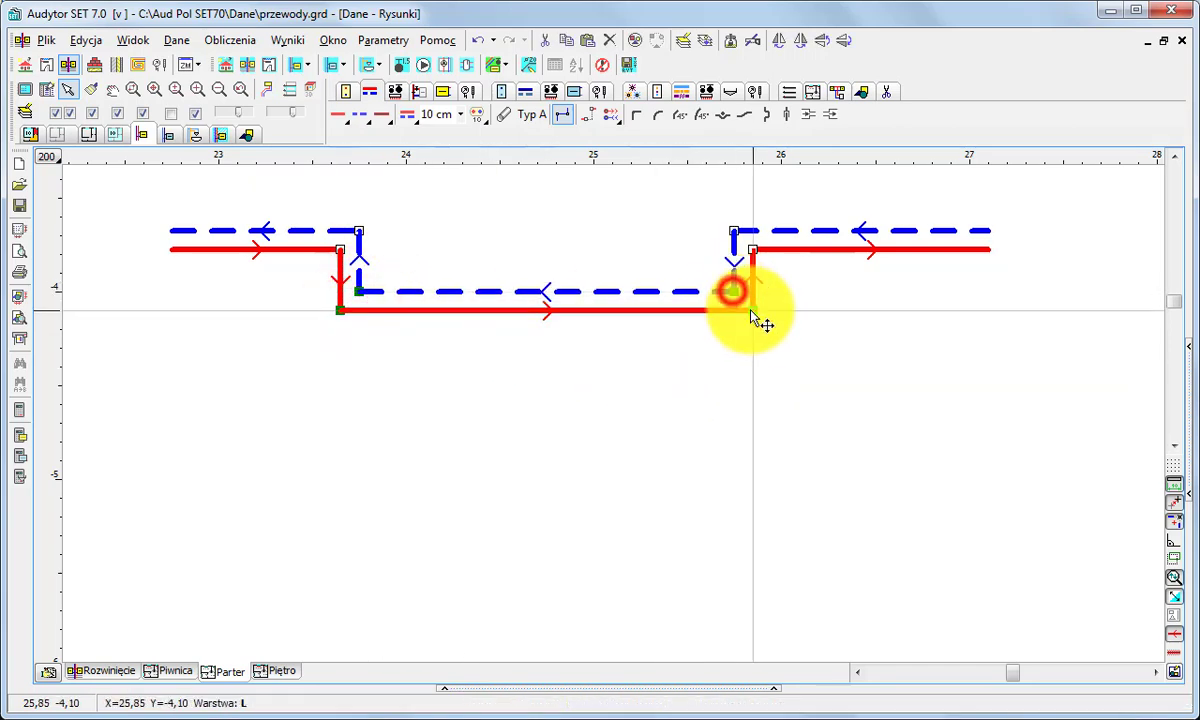
mouse_move(752, 313)
mouse_down()
mouse_move(651, 449)
mouse_move(667, 512)
mouse_move(710, 550)
mouse_move(796, 545)
mouse_move(798, 461)
mouse_move(777, 463)
mouse_move(758, 498)
mouse_move(750, 525)
mouse_move(762, 535)
mouse_up()
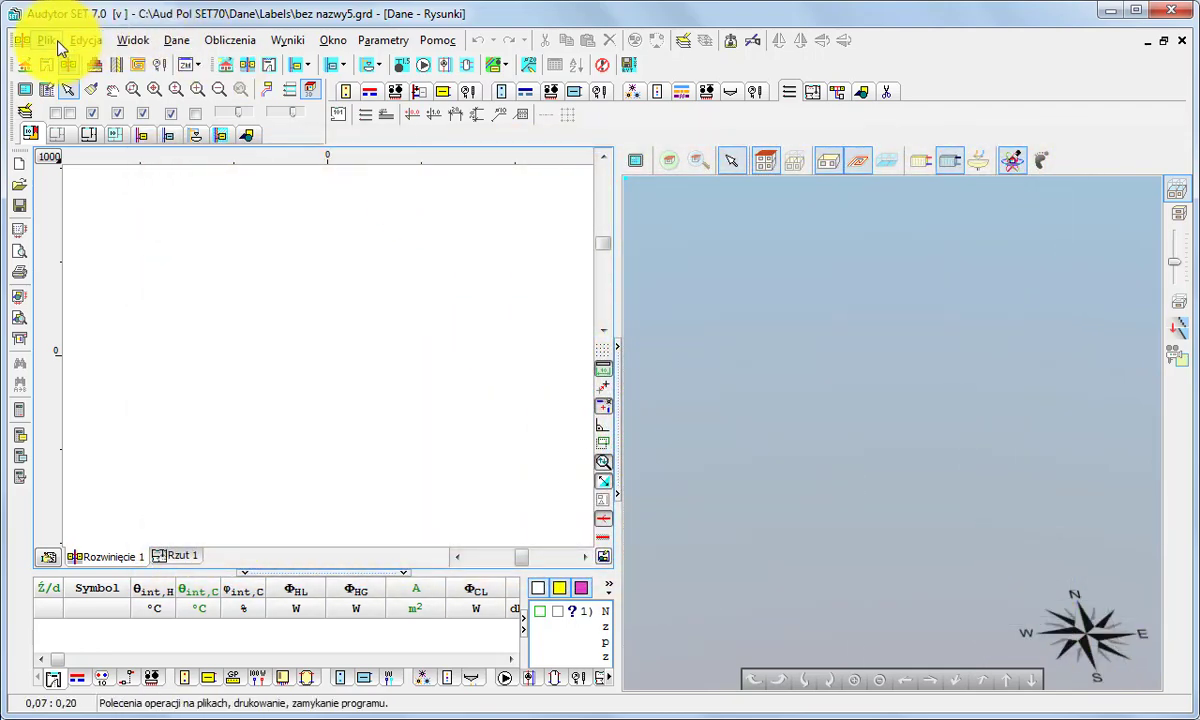
Import 'Ogrzewanie Chłodzenie 12831 13790.xml' as gbXML building outlines and apply standard room data.
click(46, 40)
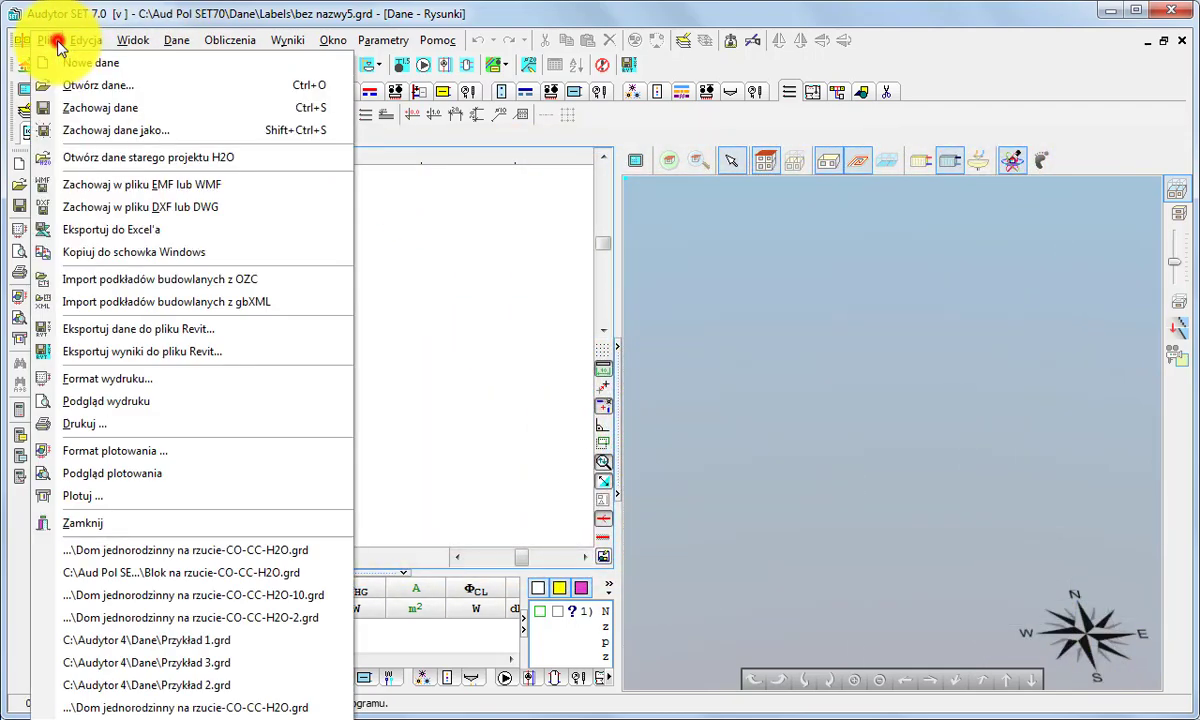
click(171, 305)
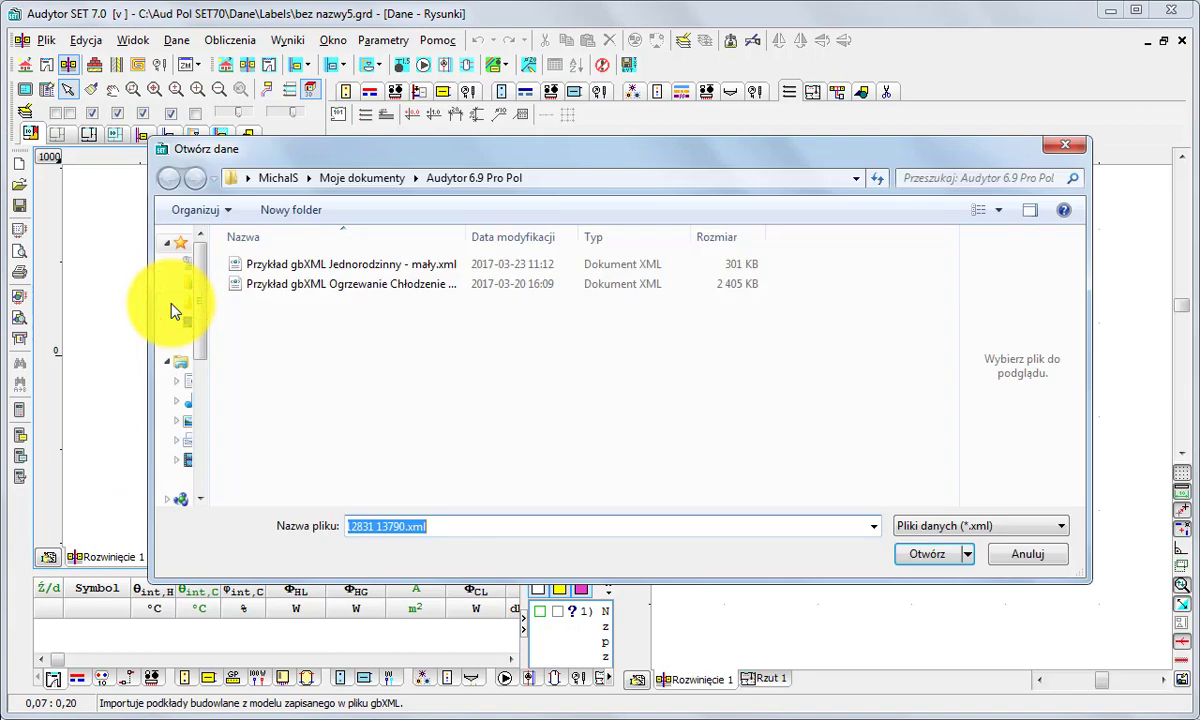
click(280, 288)
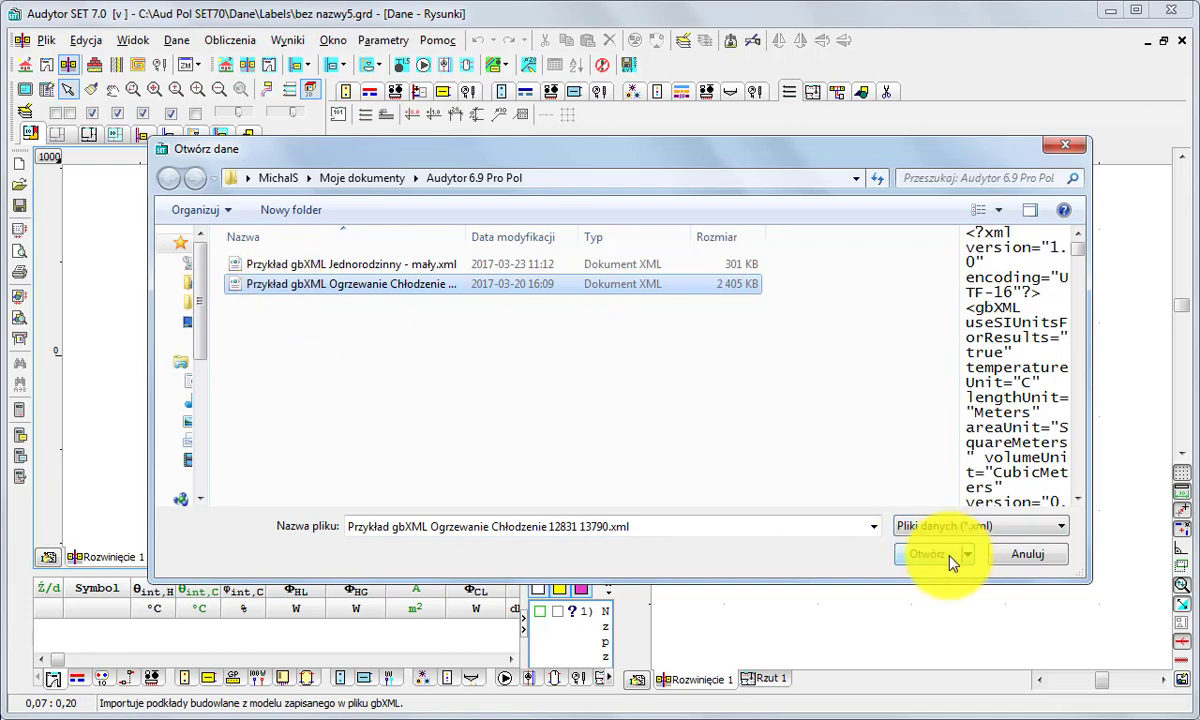
click(900, 555)
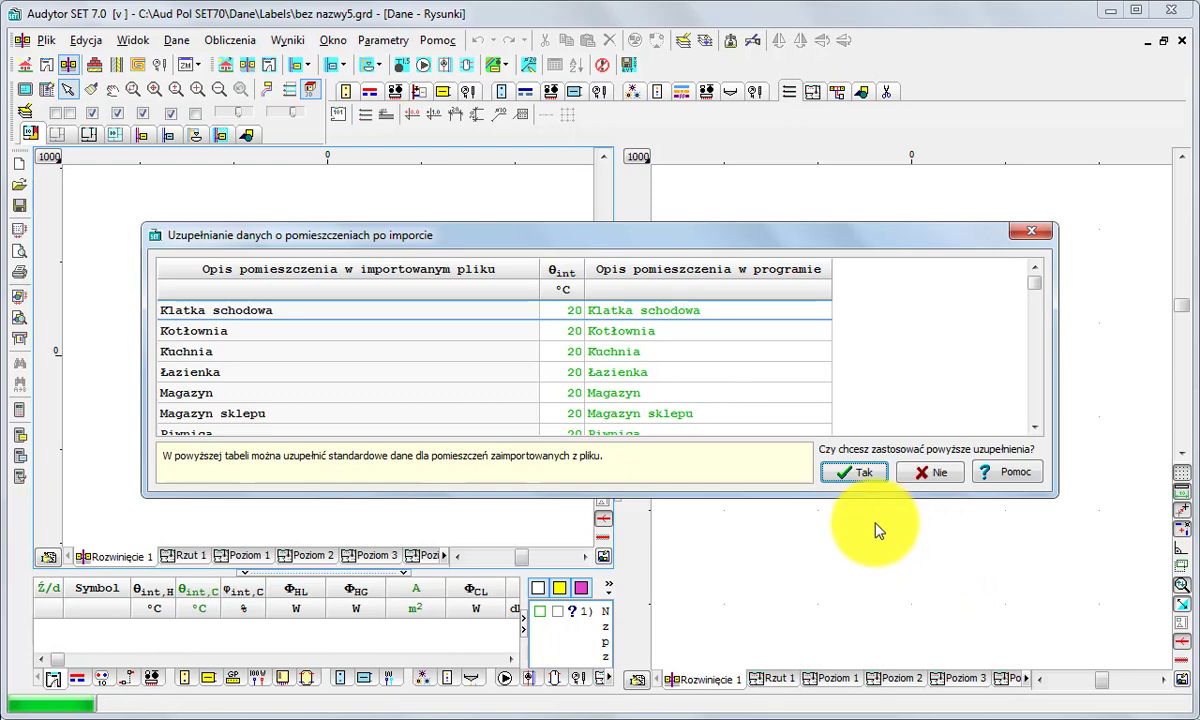
click(855, 472)
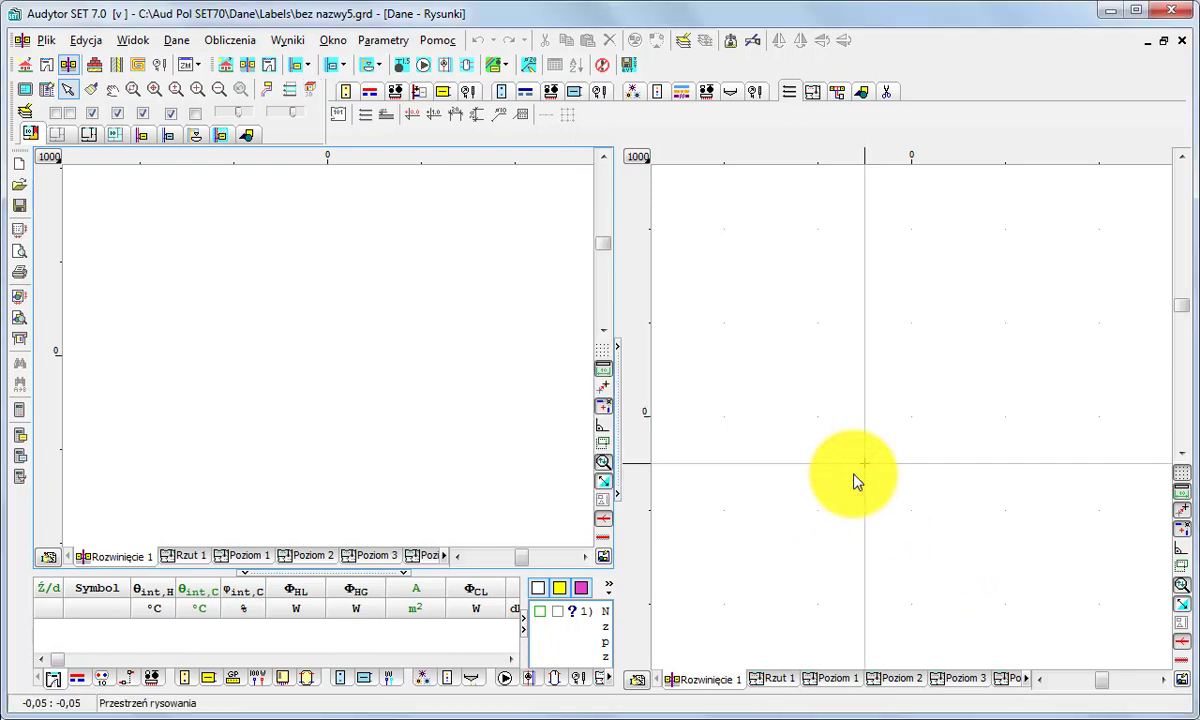
Review the Rzut 1, Poziom 1 and Poziom 2 plans, then view and rotate the whole building in 3D.
click(195, 555)
click(255, 555)
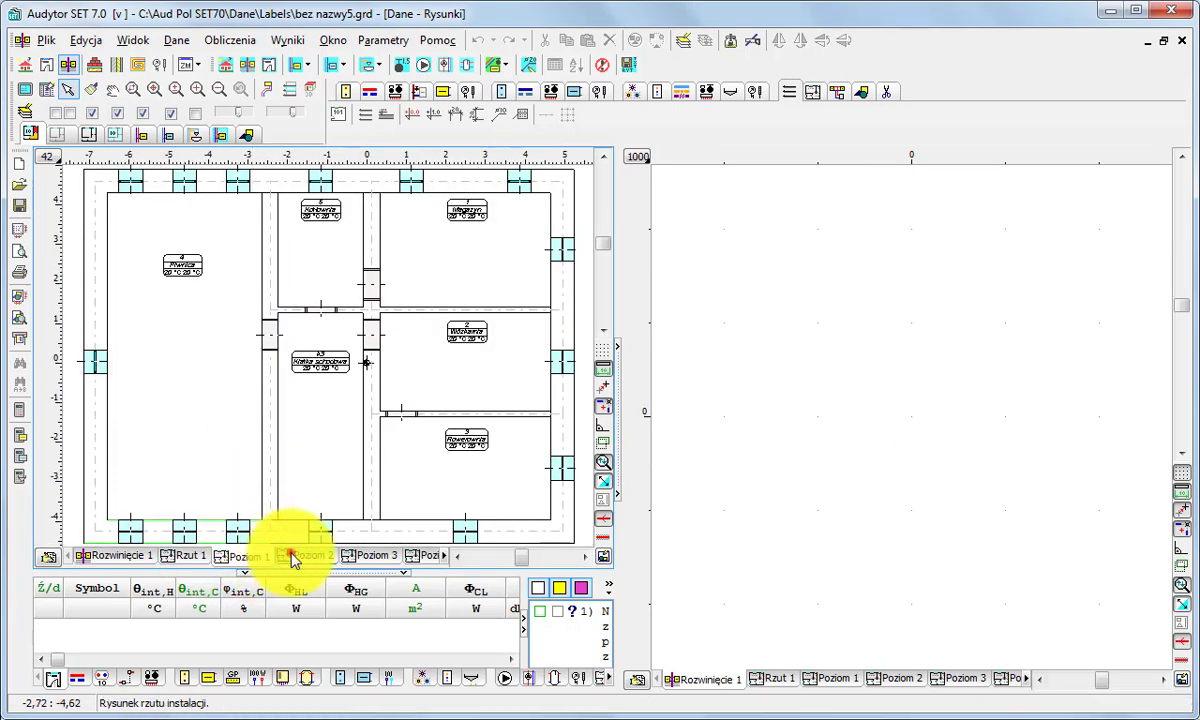
click(295, 555)
click(305, 91)
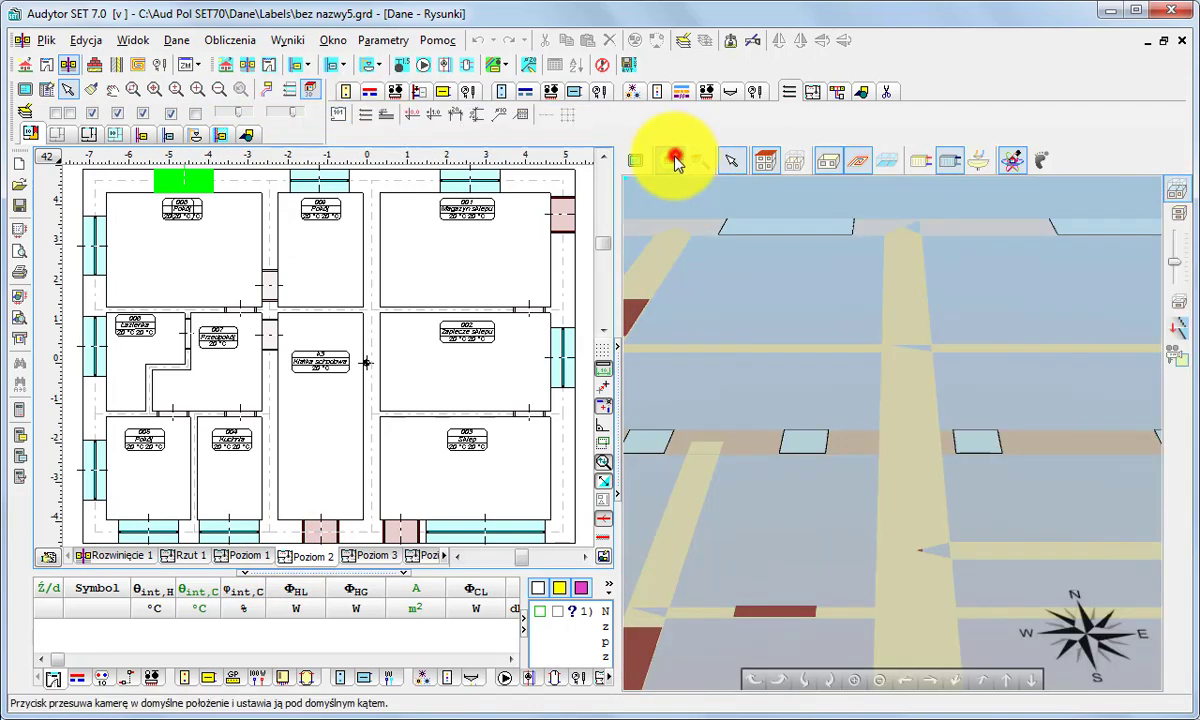
click(668, 159)
drag(838, 426, 770, 391)
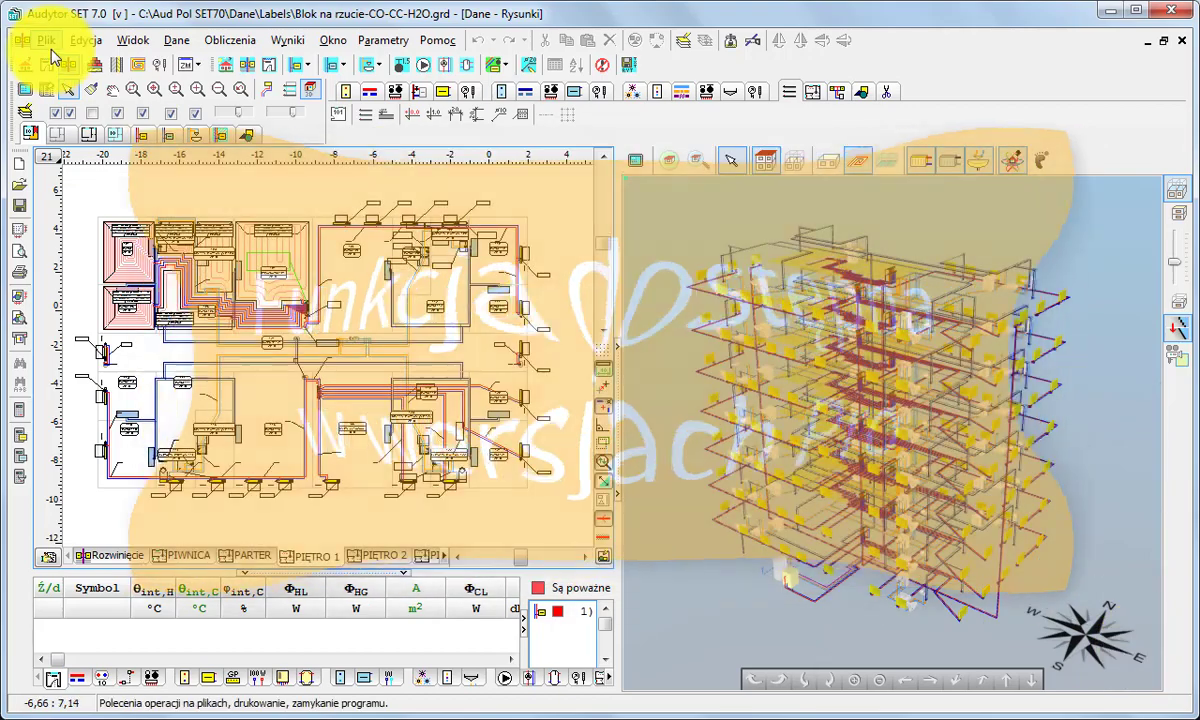
Export the block project's calculation results to a Revit file and save it.
click(50, 46)
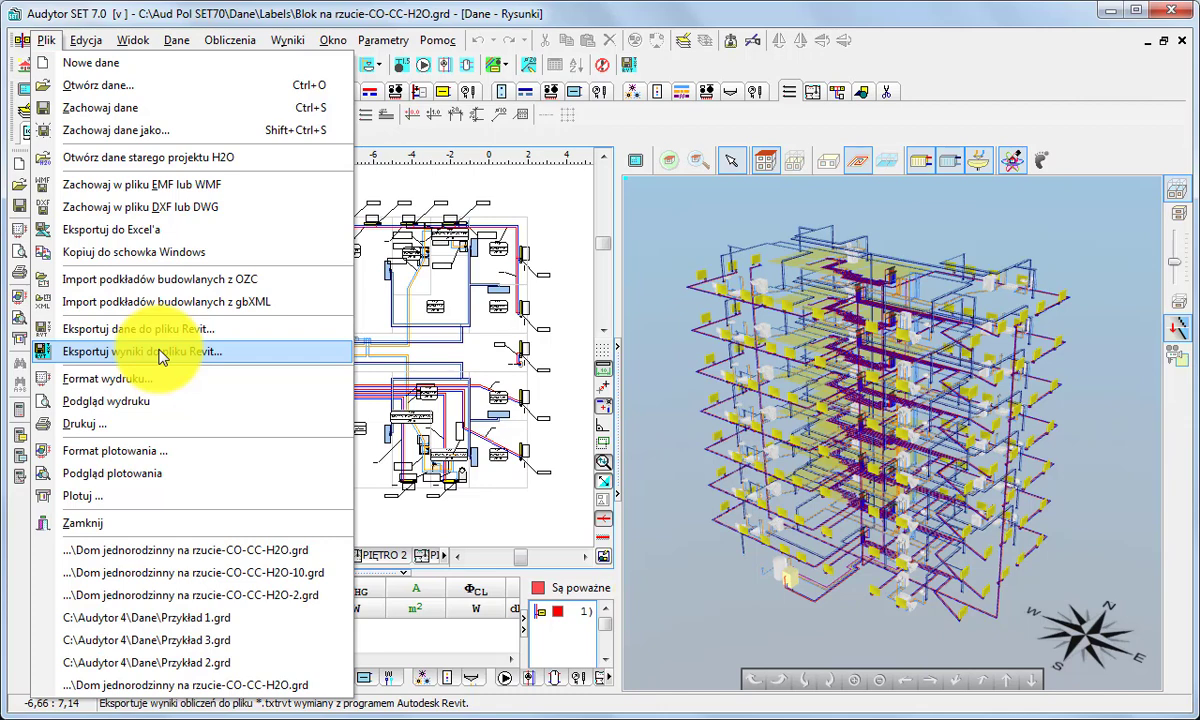
click(160, 352)
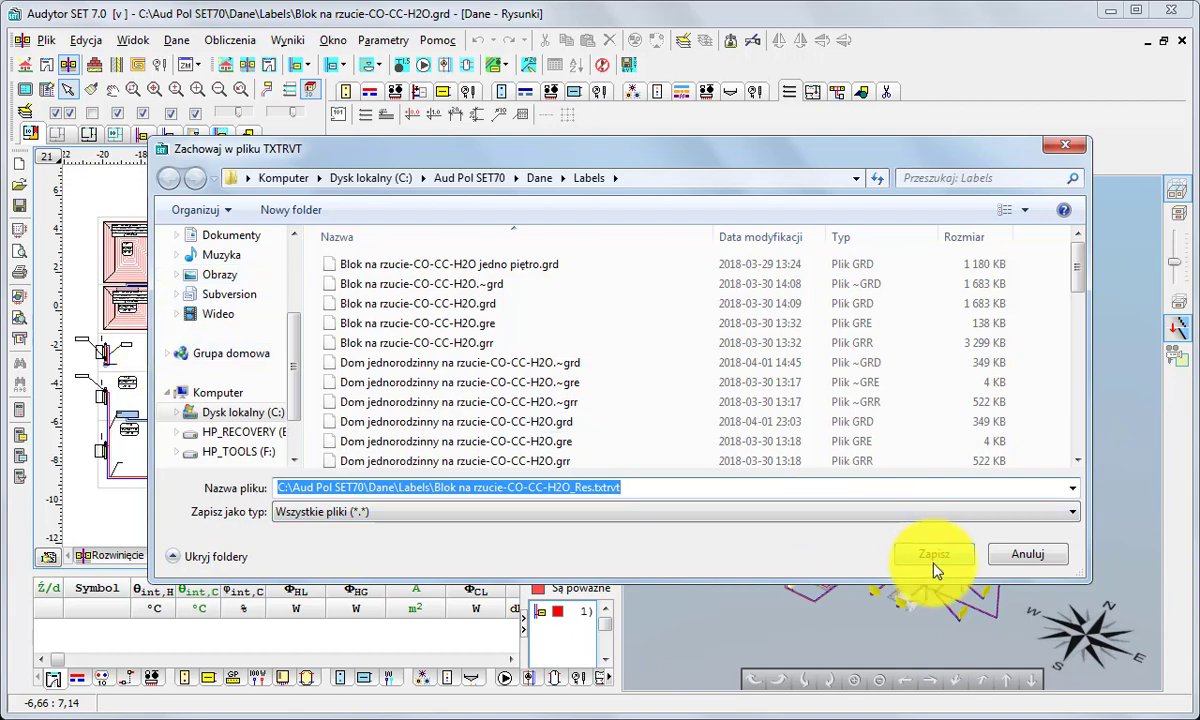
click(933, 555)
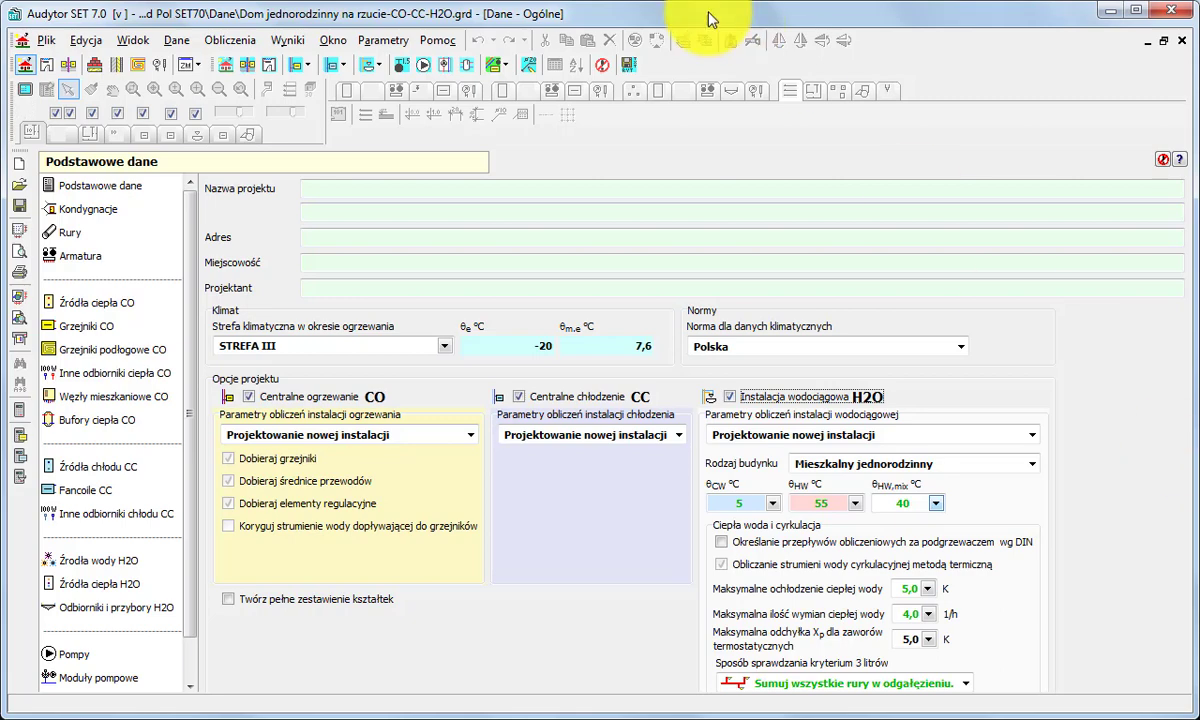
Open the licence manager from the Pomoc menu.
click(436, 42)
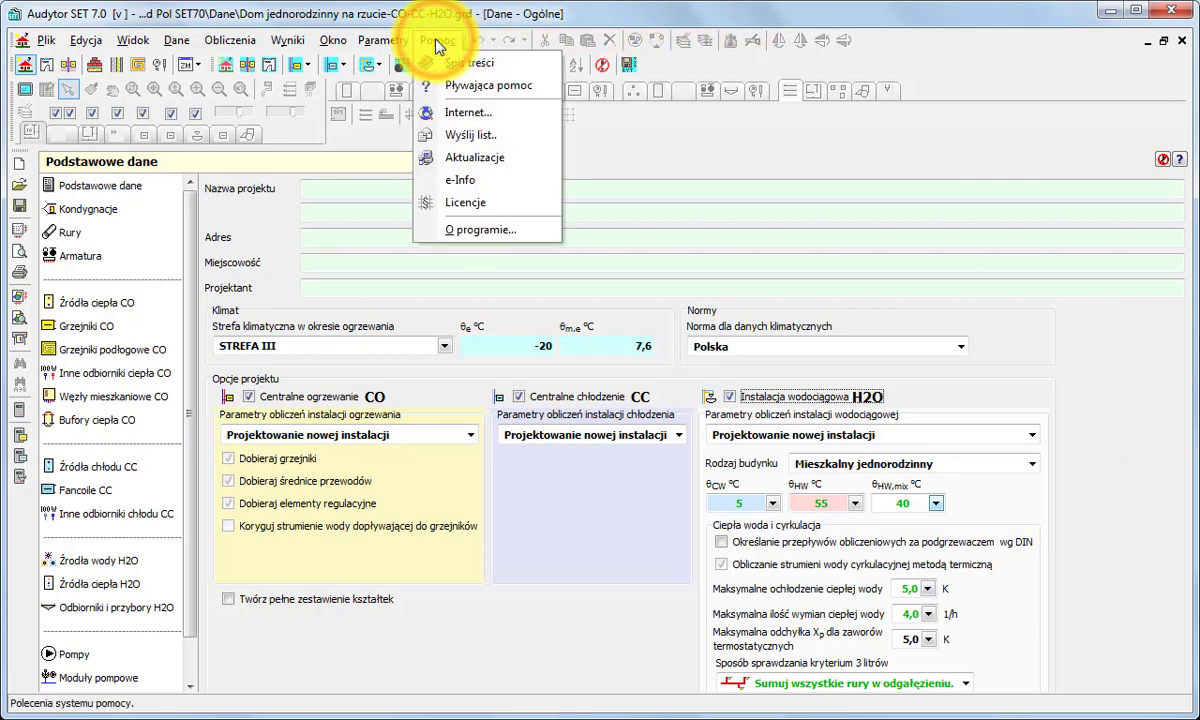
click(504, 207)
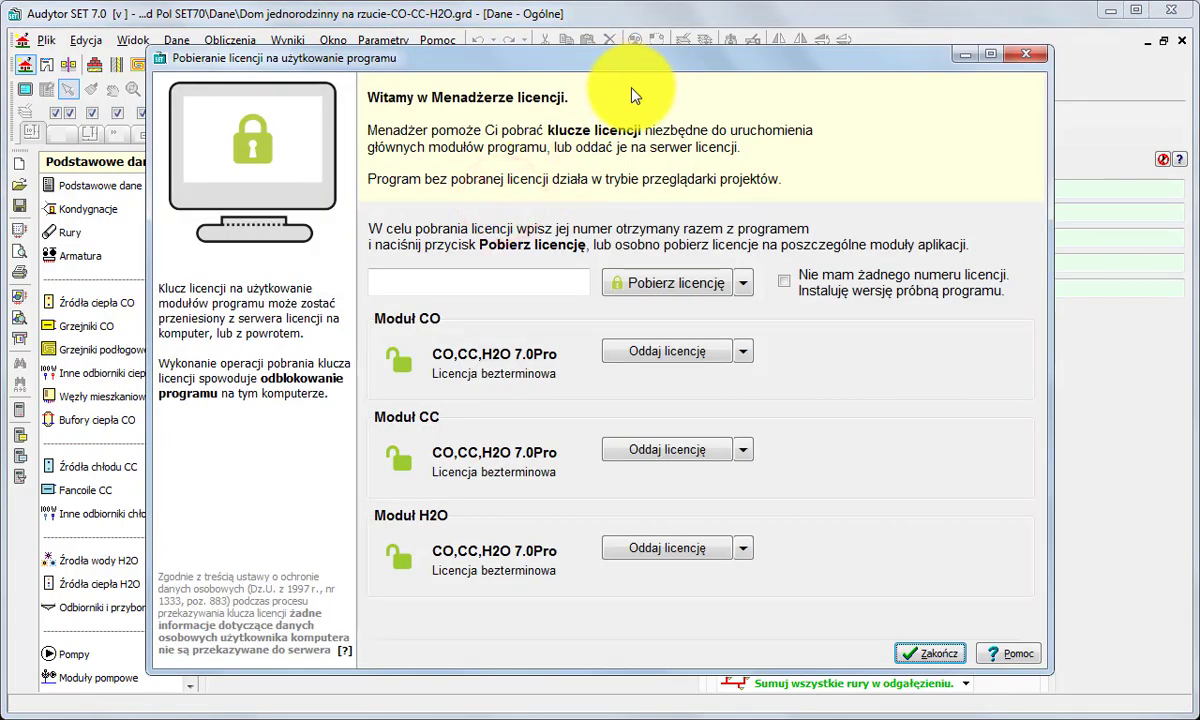